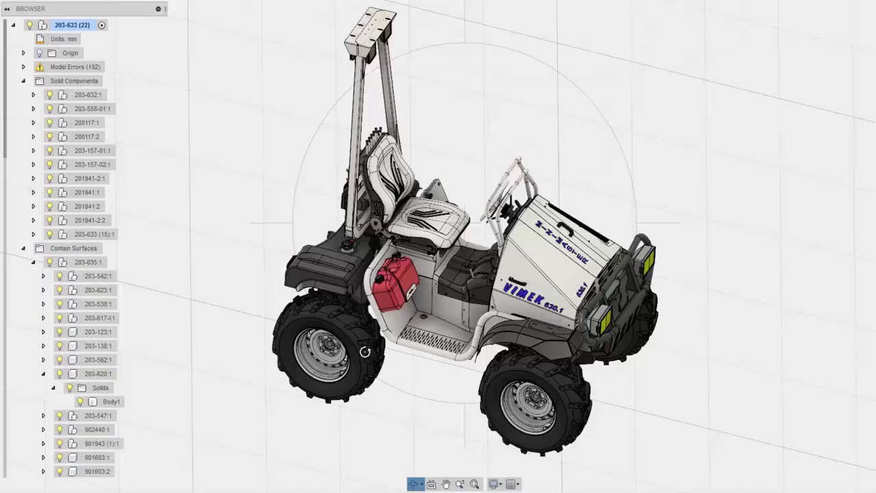
Step: Inspect the fender's fiber orientation tensor and fill time results from different viewing angles
click(123, 373)
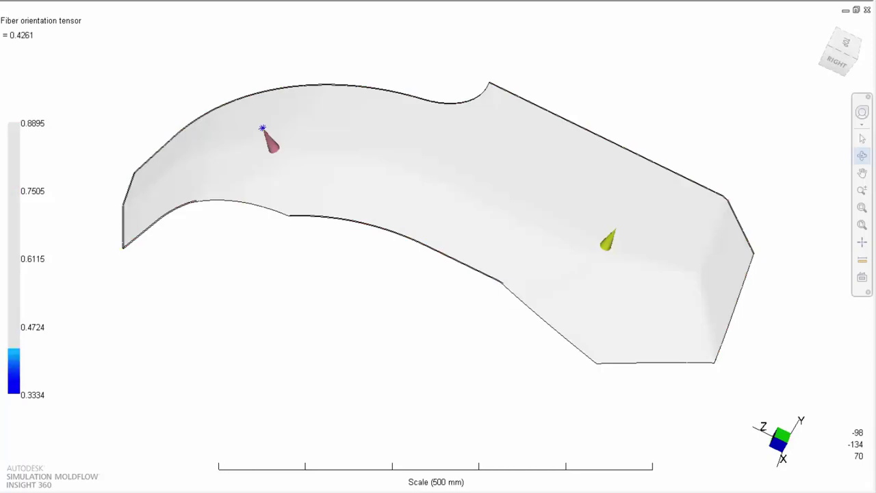
drag(438, 206, 452, 295)
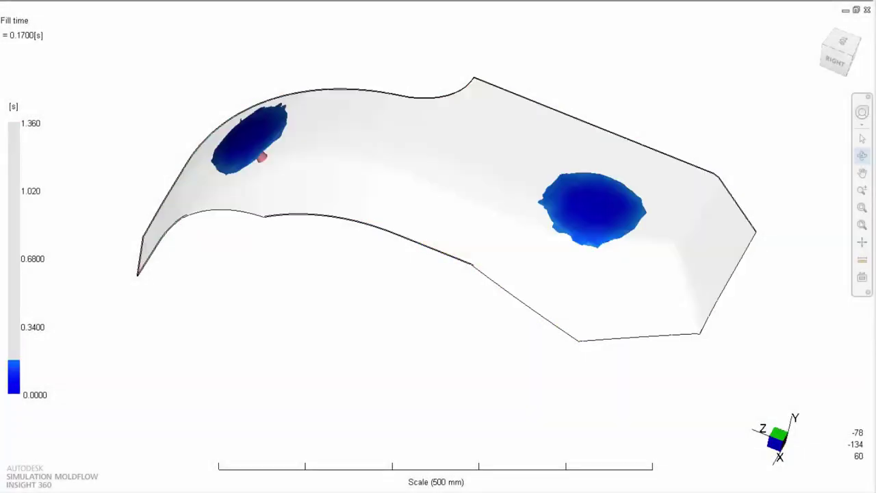
middle_drag(434, 205, 434, 273)
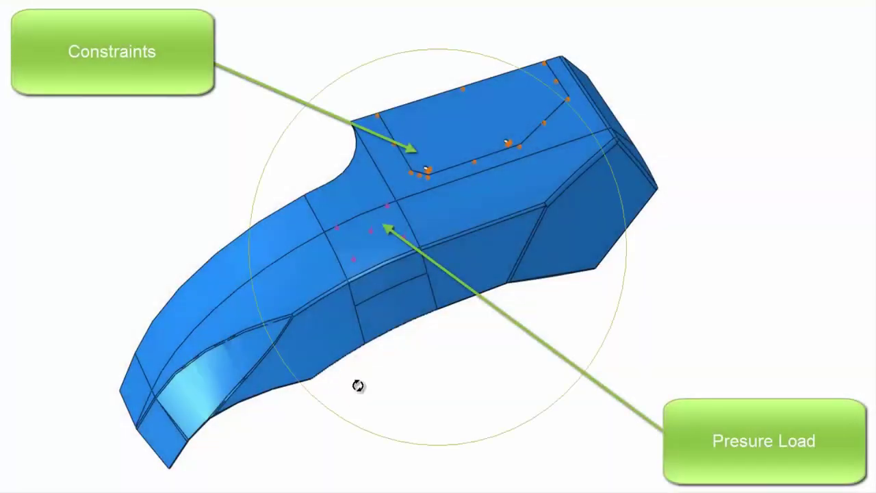
Step: Examine the constraint locations and the pressure load face on the fender's structural model
middle_drag(357, 385, 283, 336)
click(382, 206)
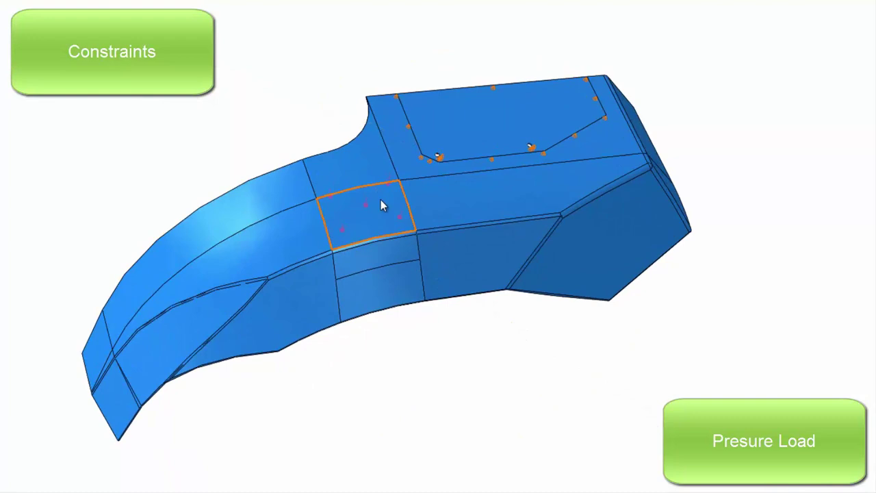
scroll(382, 206, up, 6)
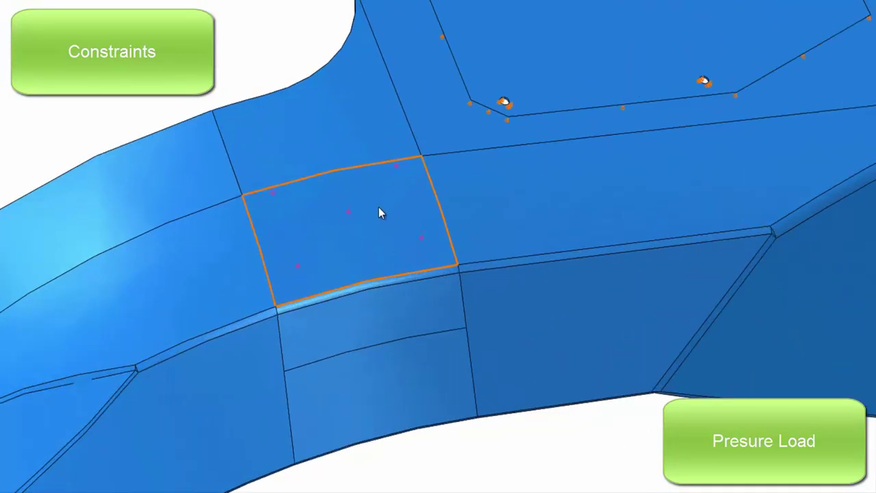
scroll(378, 208, up, 2)
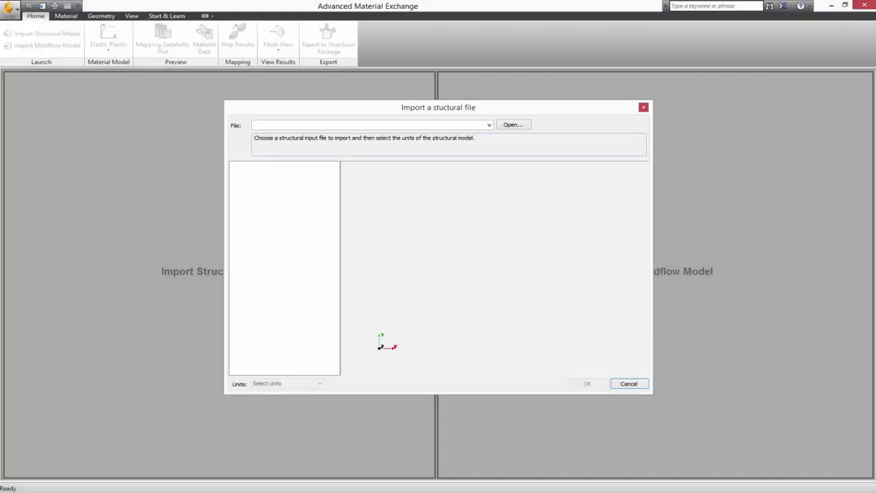
Step: Import the structural file Fender_Step_Rotated.inp from the Fender folder and assign its model units
click(513, 124)
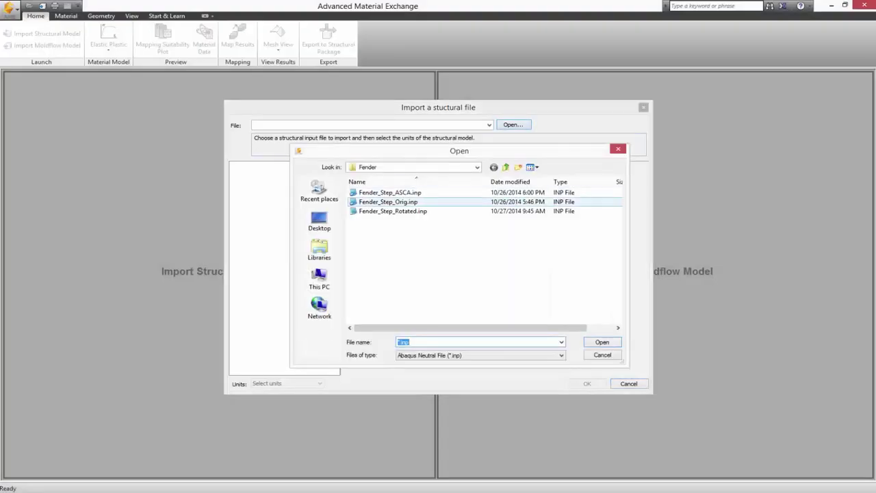
double_click(383, 198)
key(Tab)
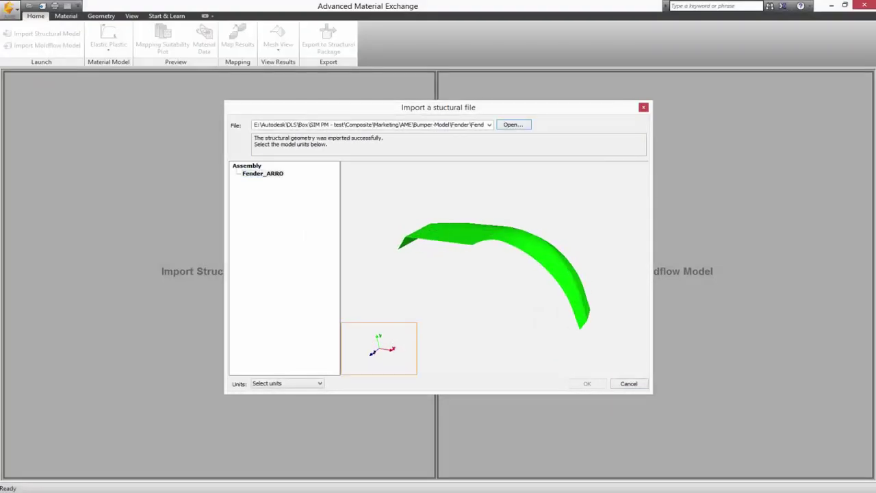
key(alt+Down)
key(Down)
key(Return)
key(Tab)
key(Return)
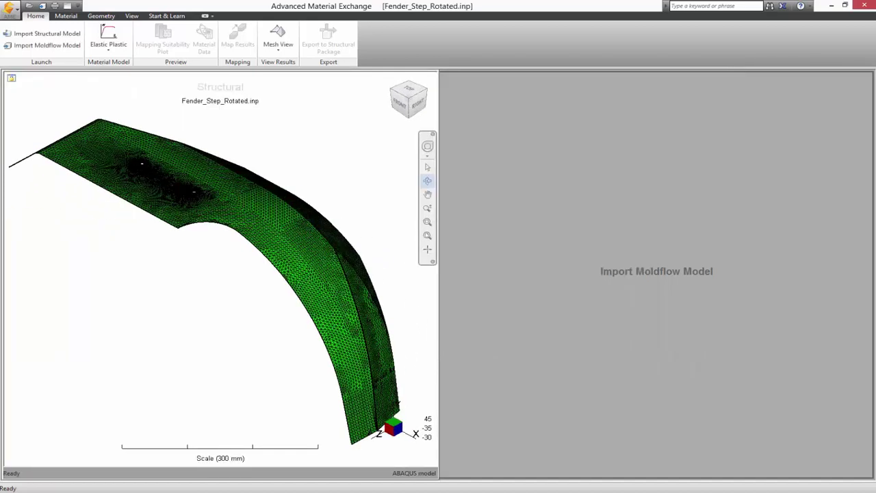
Step: Import the Moldflow study fender_arro_study_(copy).sdy and align the two models with the automatic alignment tool
click(47, 45)
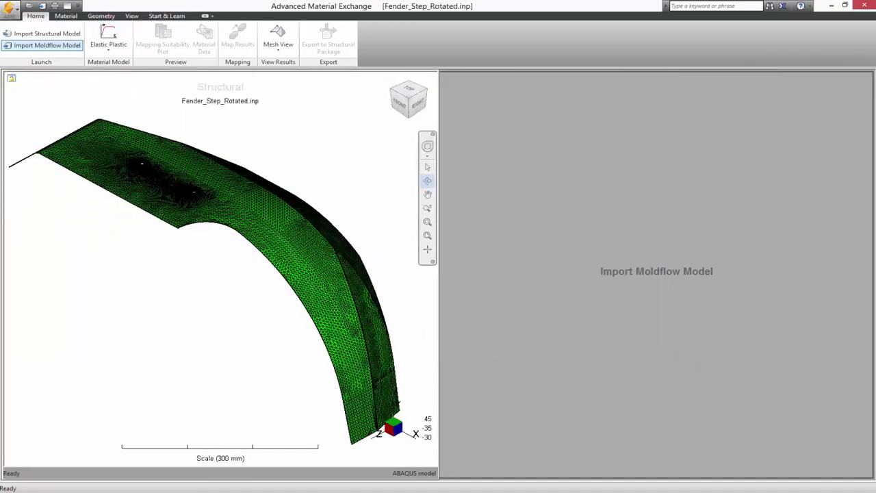
key(Return)
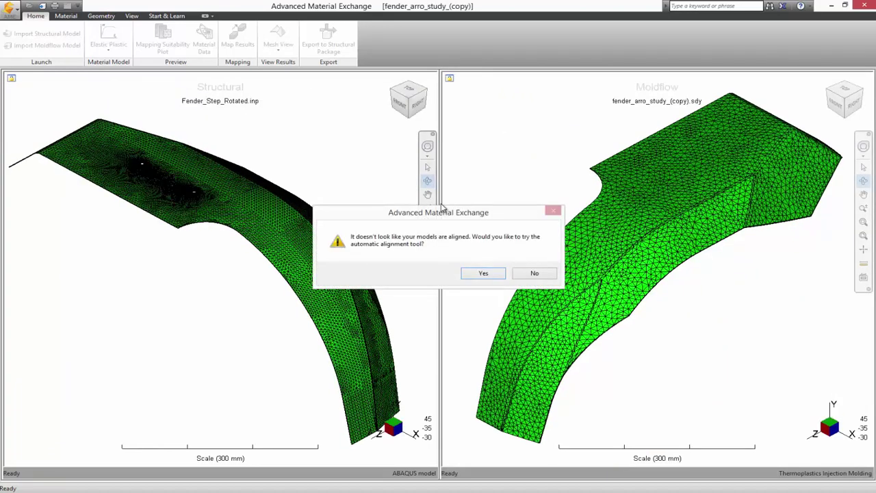
click(483, 273)
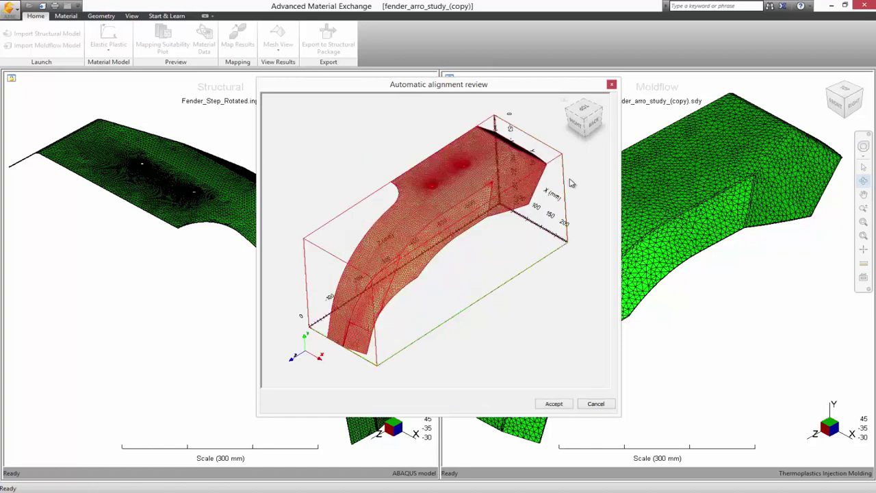
click(554, 405)
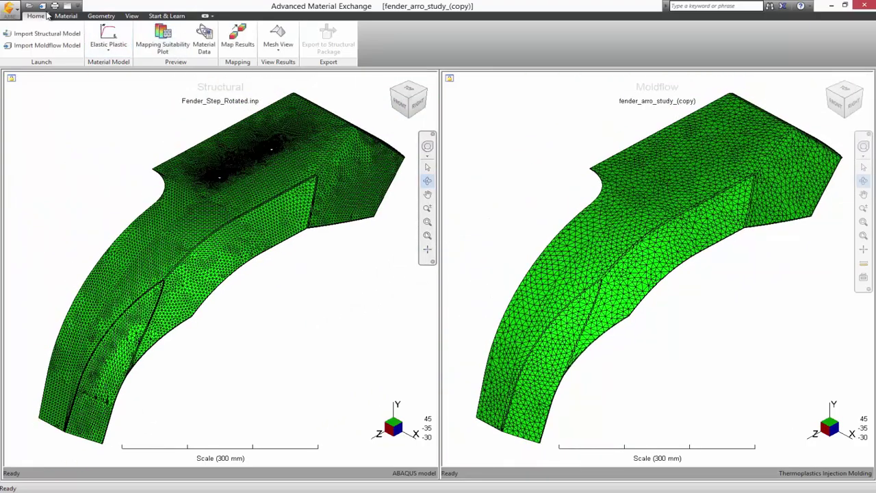
Step: Check the mapping suitability plot on the structural fender with the threshold at 0.5, and close the plot
click(156, 47)
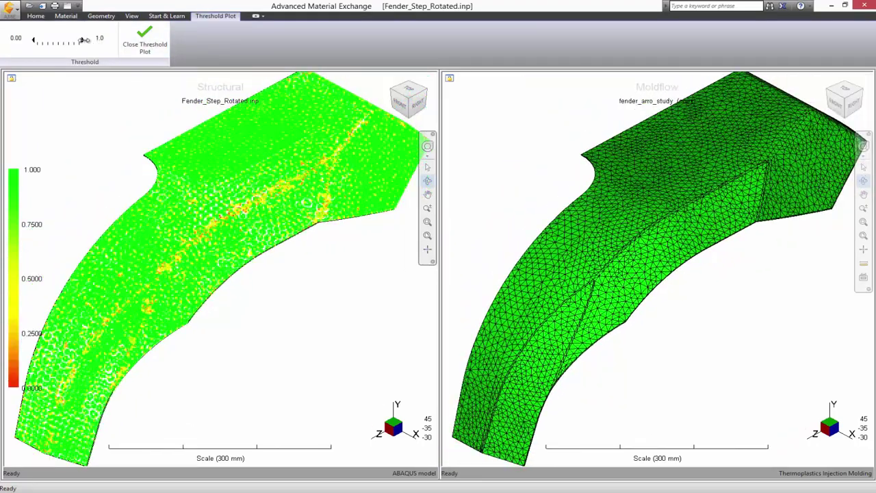
click(59, 43)
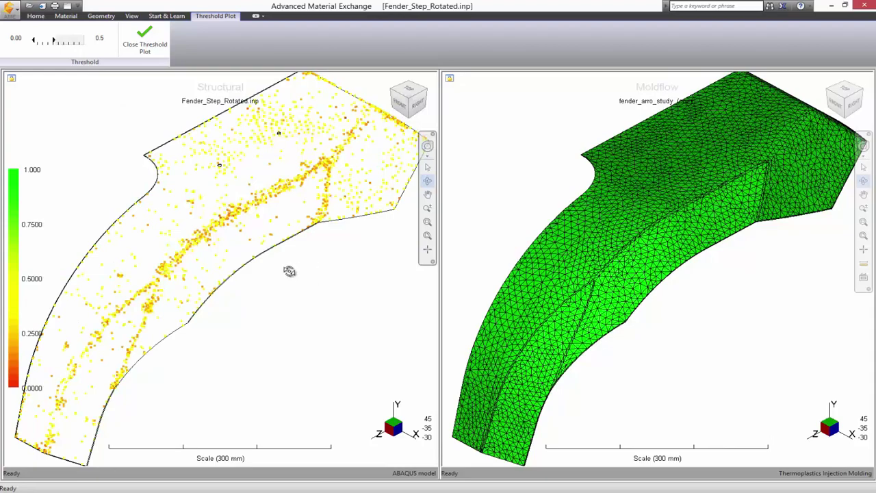
mouse_move(289, 271)
mouse_down()
mouse_move(267, 278)
mouse_move(322, 259)
mouse_up()
click(144, 39)
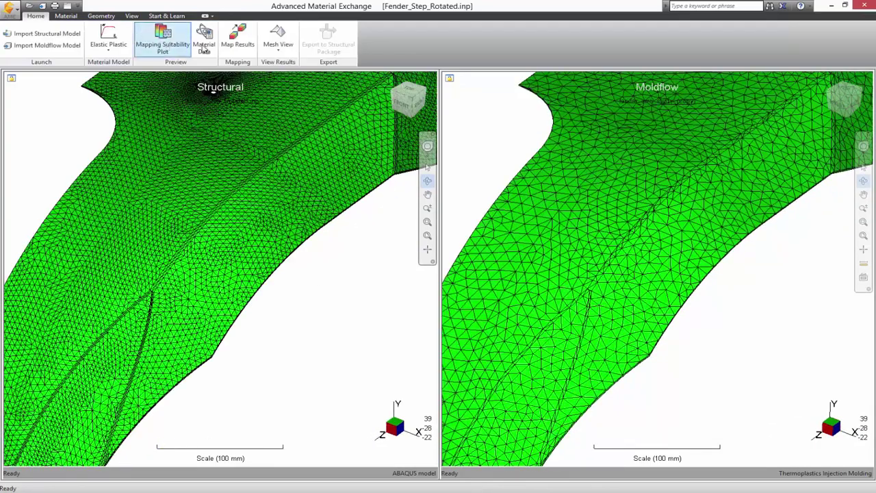
Step: Map the Moldflow results onto the structural model and compare the fiber orientation of both fenders from several views
click(238, 38)
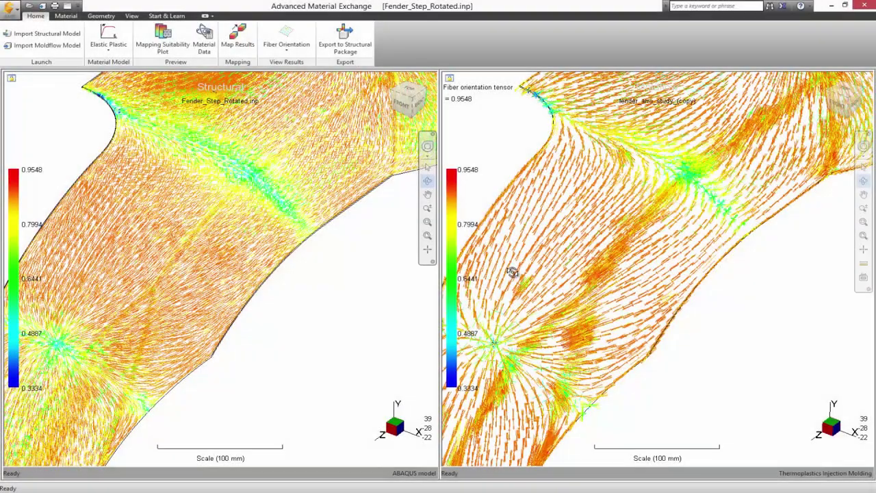
click(429, 236)
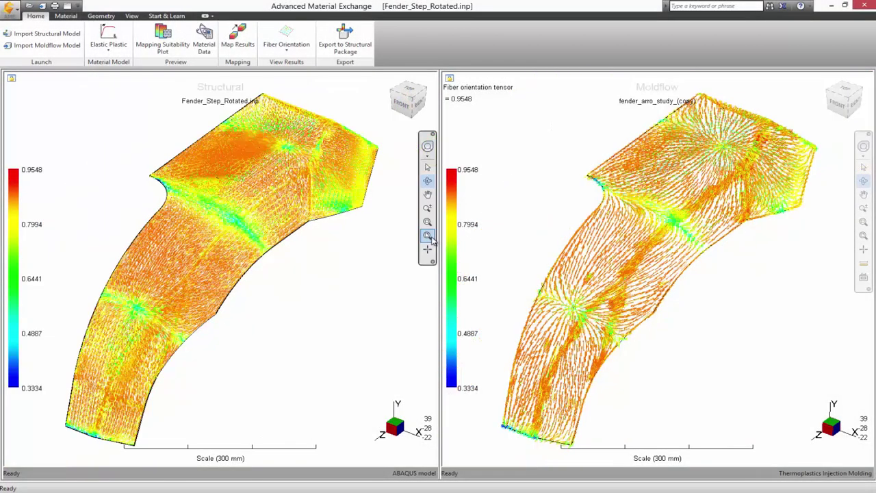
mouse_move(362, 258)
mouse_down()
mouse_move(235, 314)
mouse_move(251, 330)
mouse_move(372, 273)
mouse_up()
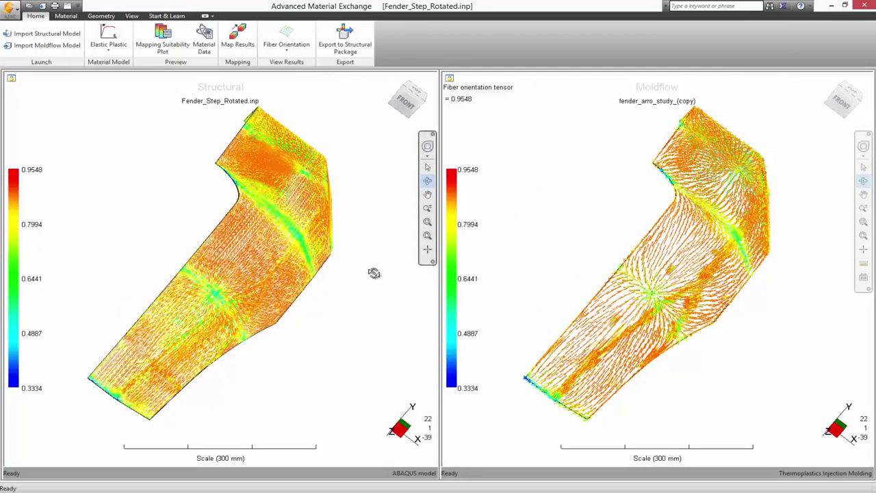
click(409, 101)
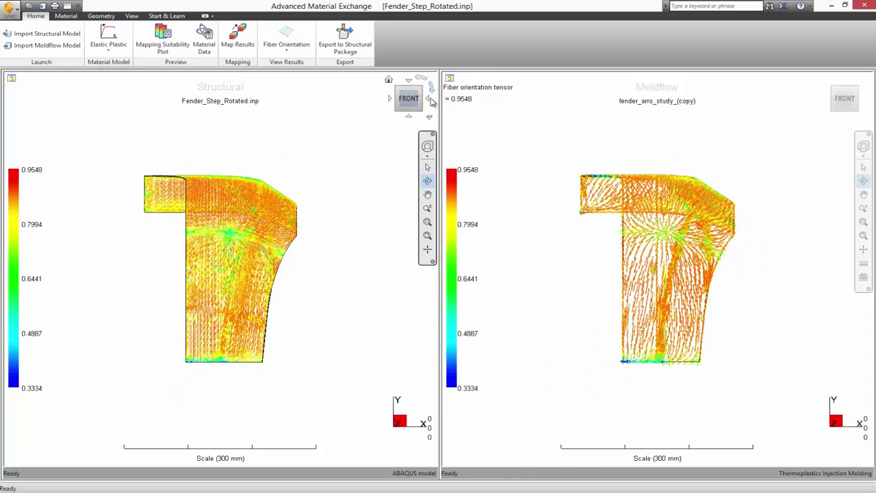
click(432, 101)
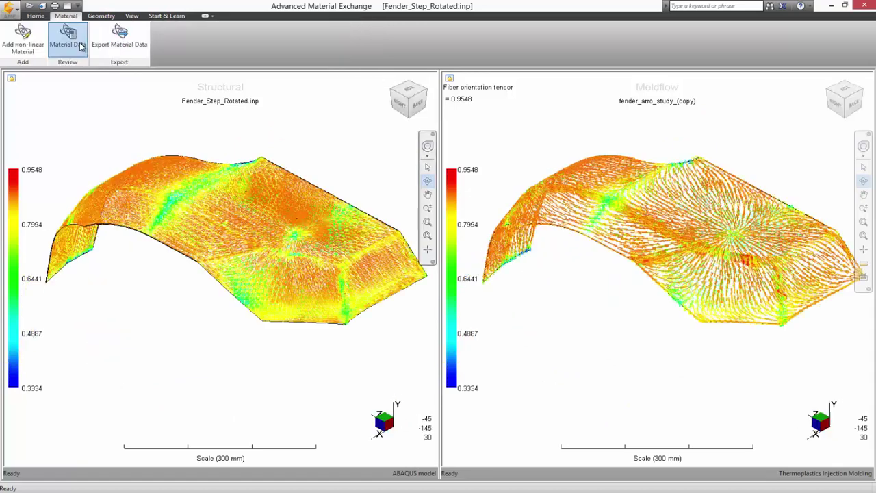
Step: Review the thermoplastics material data for Ultramid 8233G HS, including its pvT and mechanical properties
click(69, 38)
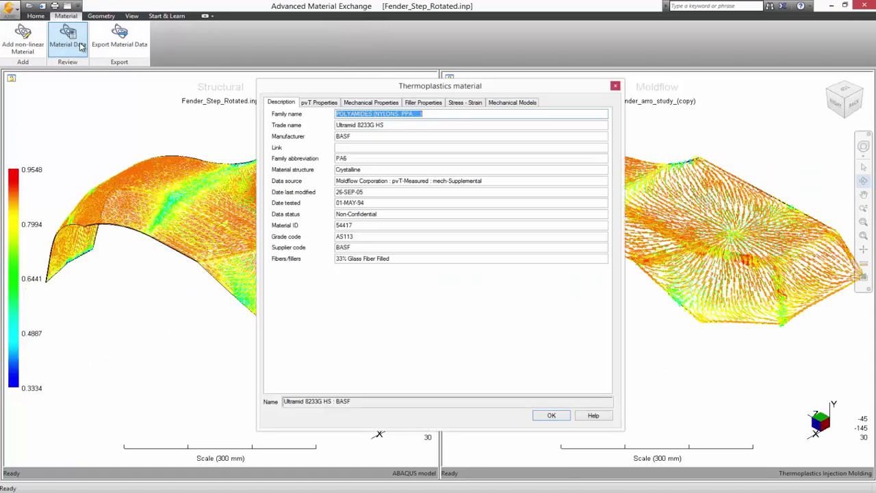
click(331, 108)
click(347, 108)
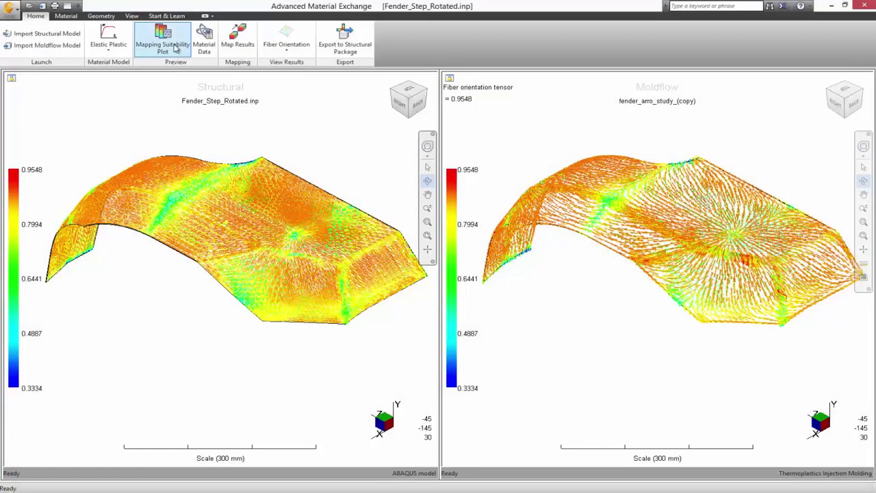
Step: Add a non-linear material from pasted stress-strain test data in MPa, degrees and Celsius, and plot its profile
click(66, 15)
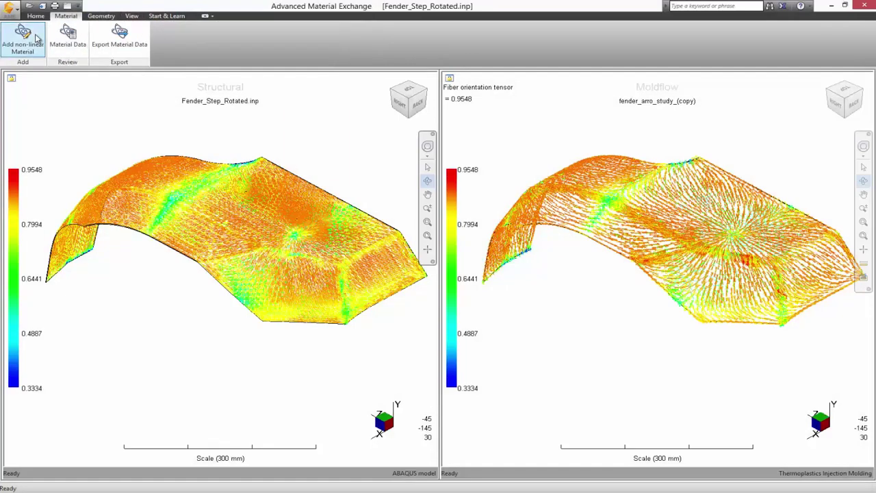
click(36, 38)
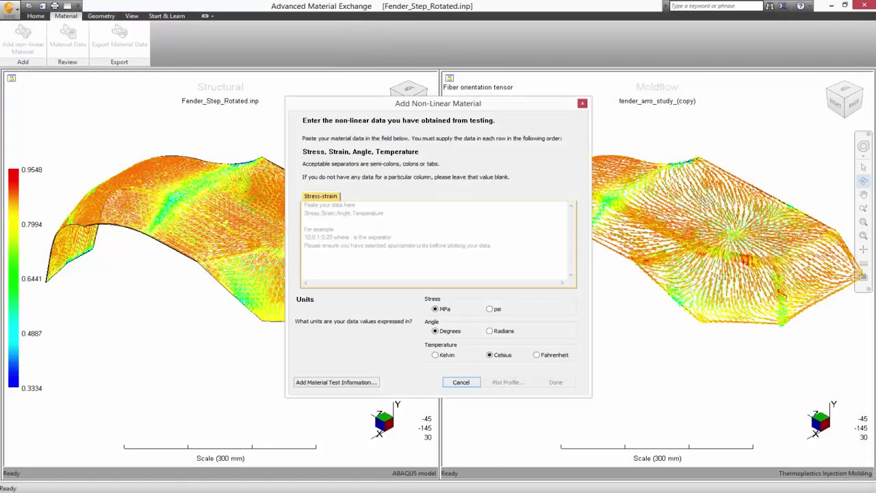
key(ctrl+v)
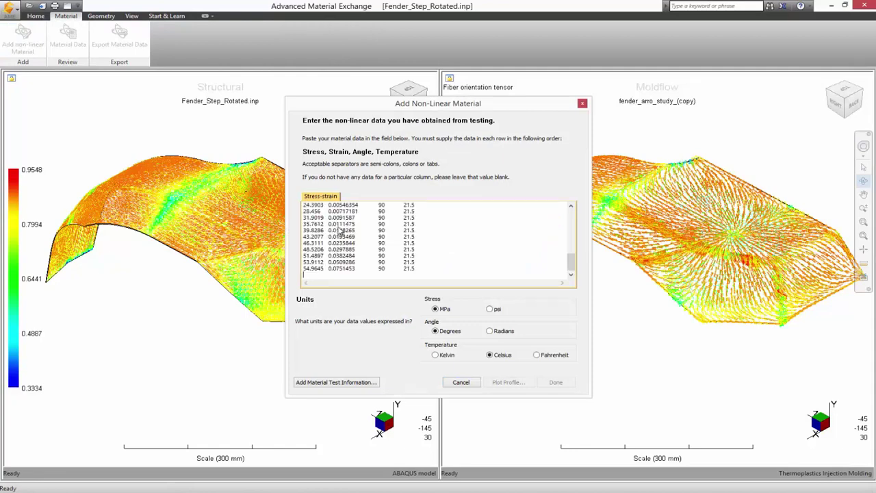
click(506, 382)
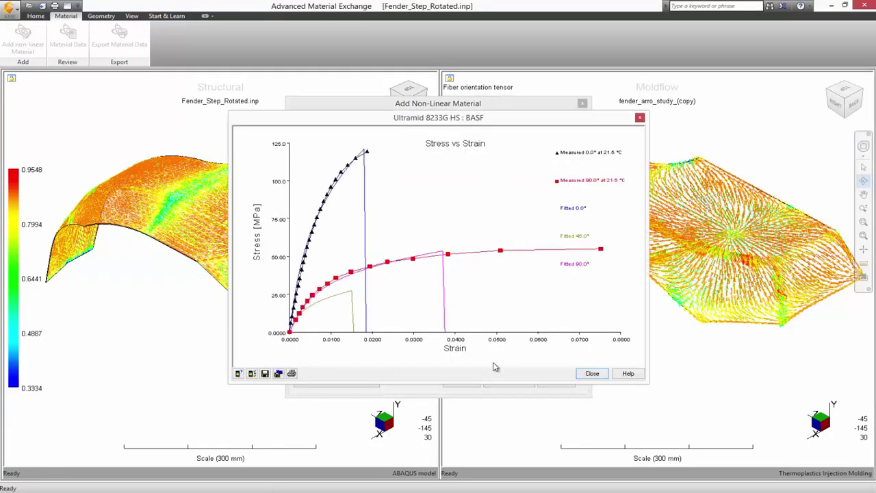
click(590, 374)
click(560, 382)
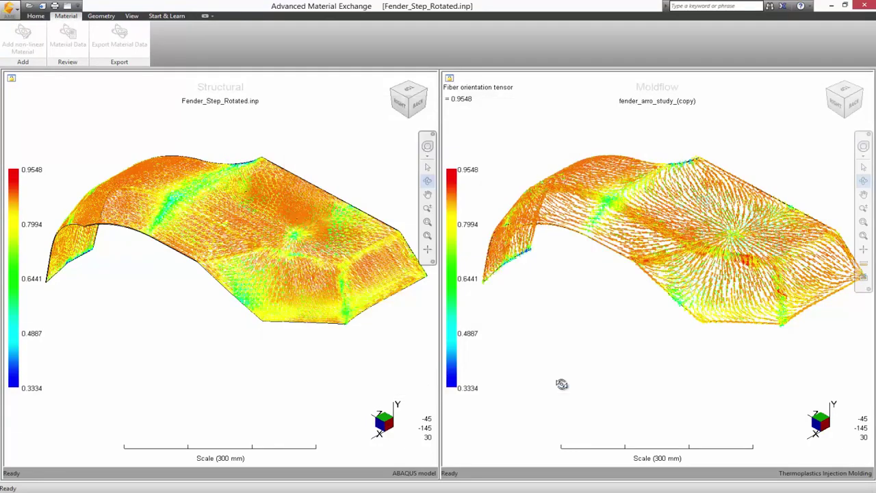
Step: Review the material's stress-strain data and Ramberg-Osgood mechanical model parameters
click(68, 35)
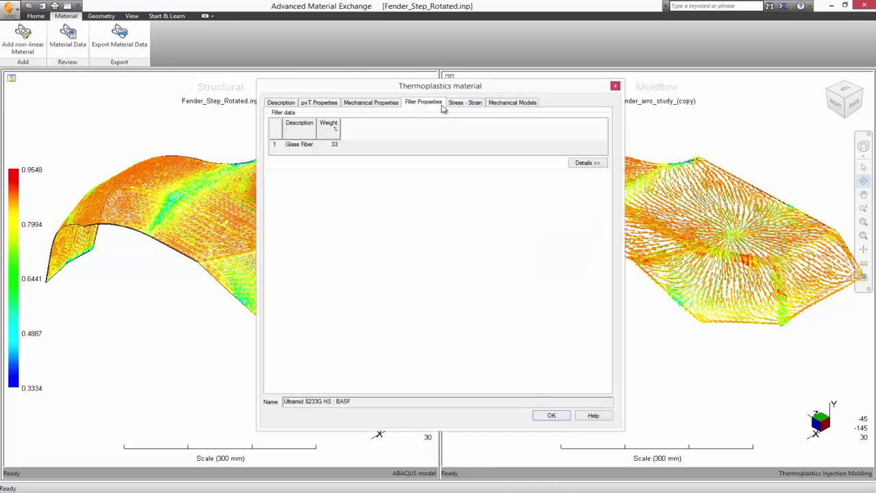
click(457, 104)
click(500, 104)
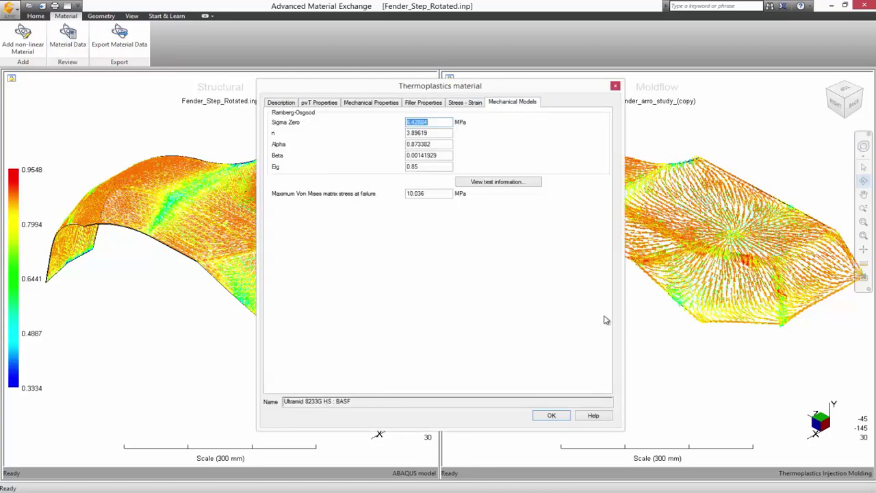
click(552, 416)
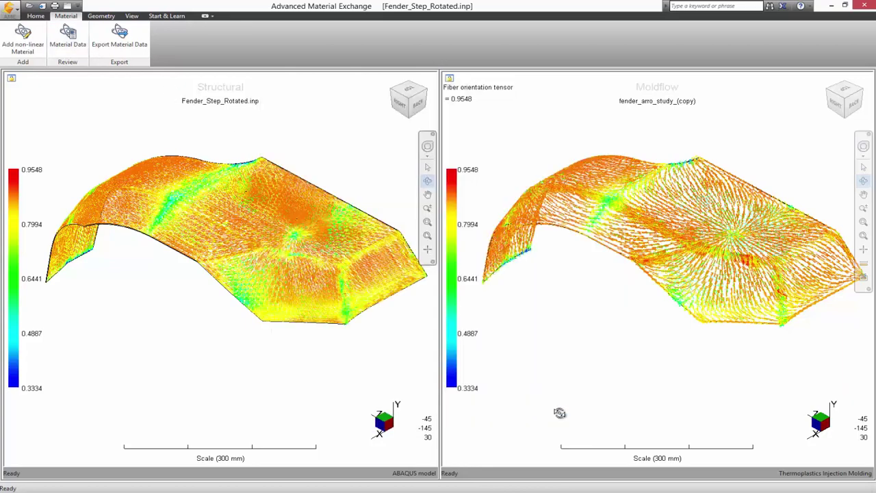
Step: Export the mapped fender model to the structural package
click(31, 17)
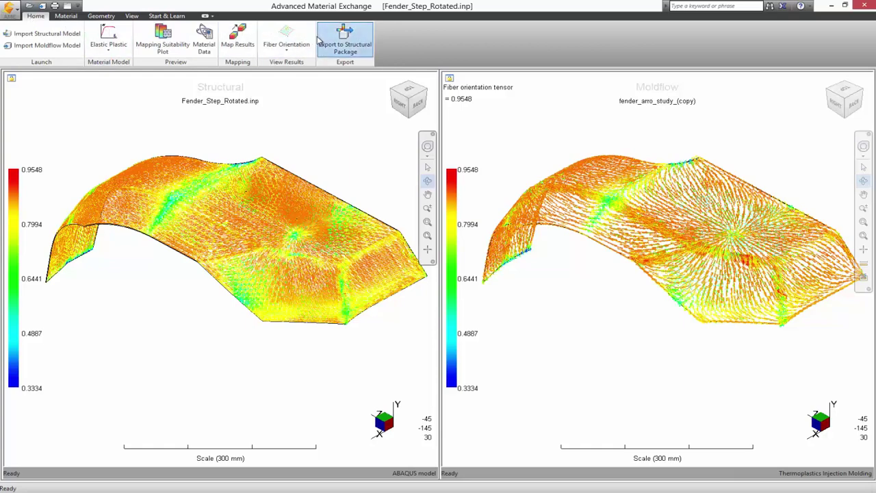
click(340, 39)
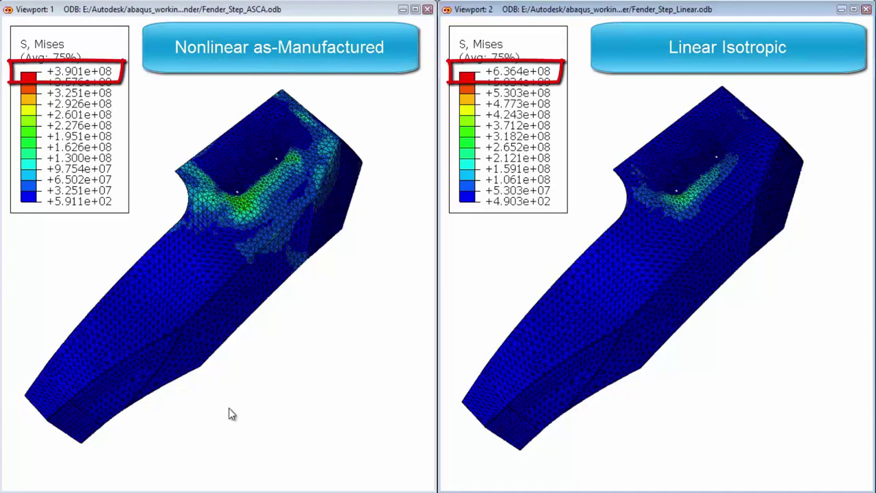
Step: Compare the Mises stress around the mounting holes in the nonlinear as-manufactured and linear isotropic results
ctrl+alt+drag(239, 384, 171, 407)
scroll(345, 104, up, 10)
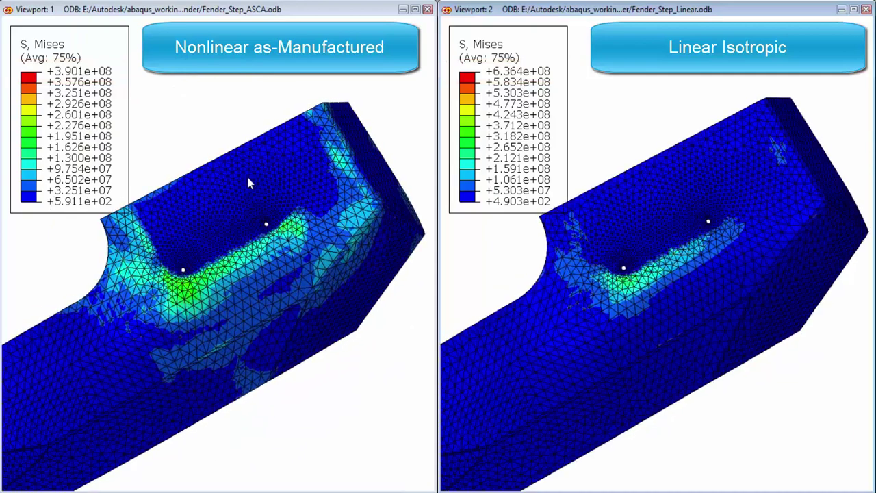
scroll(246, 174, up, 3)
scroll(196, 168, up, 2)
scroll(195, 172, up, 5)
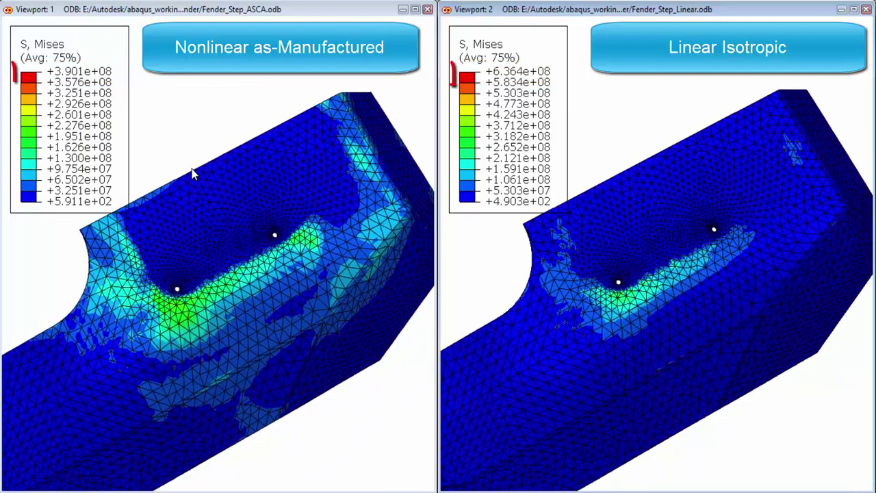